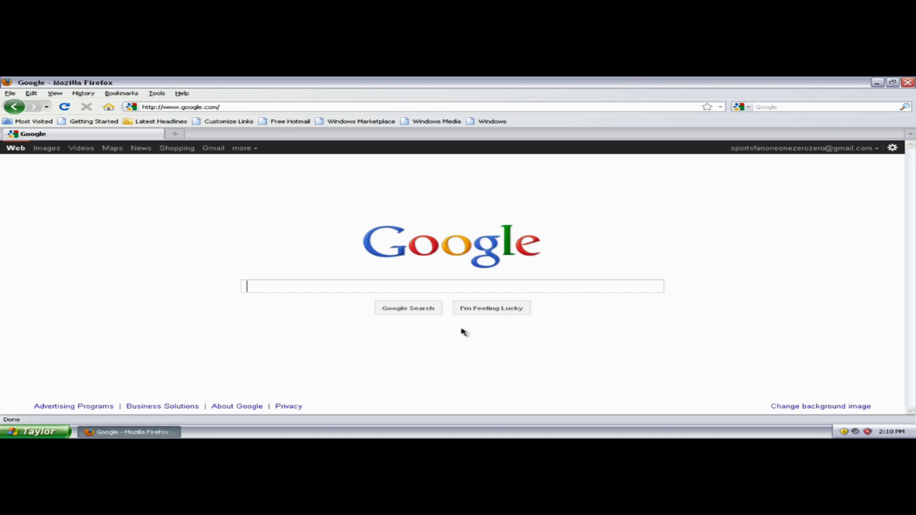
Step: View My Computer's System Properties (XP Home SP2, Core 2 Duo, 1.36 GB RAM), then move it aside
{"action": "left_click", "coordinate": [53, 433]}
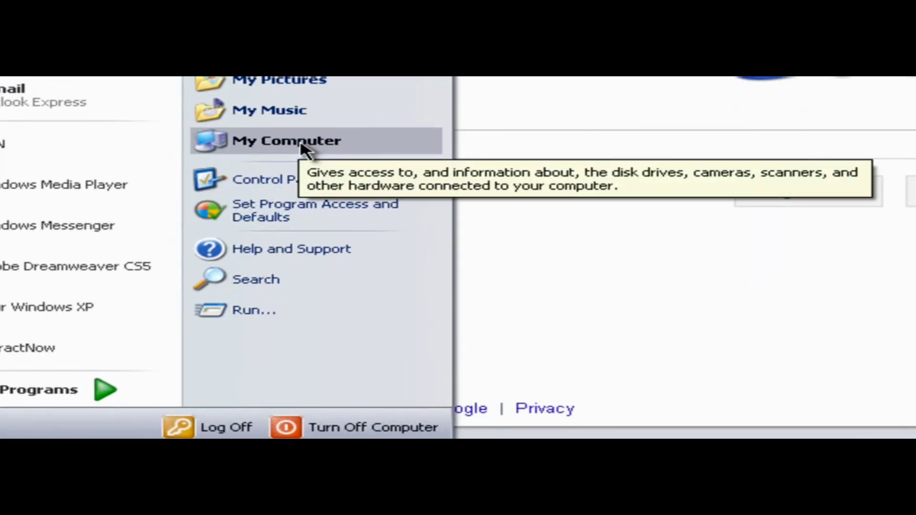
{"action": "right_click", "coordinate": [303, 150]}
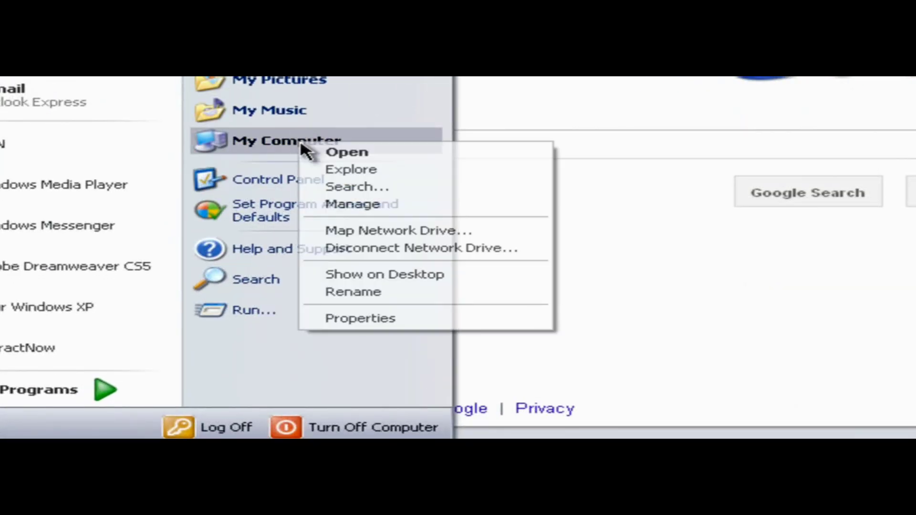
{"action": "left_click", "coordinate": [386, 318]}
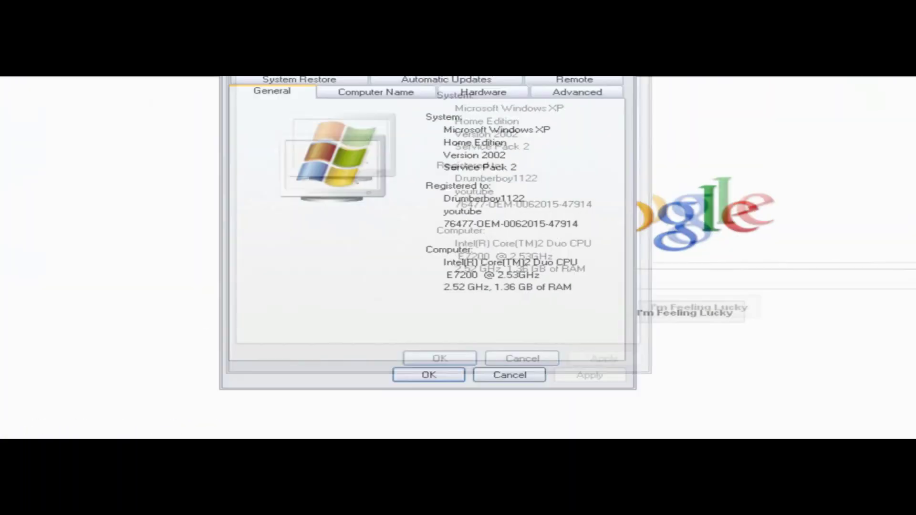
{"action": "left_click_drag", "start_coordinate": [377, 96], "coordinate": [521, 88]}
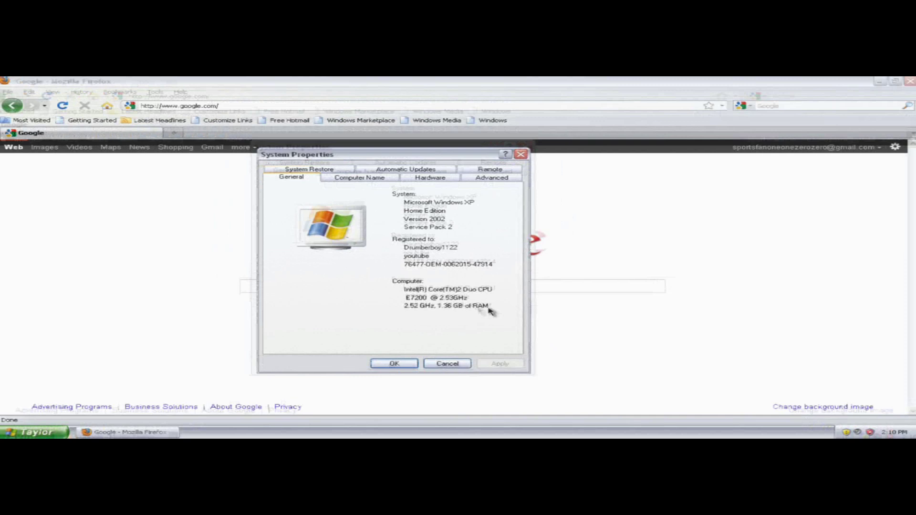
{"action": "left_click_drag", "start_coordinate": [423, 160], "coordinate": [787, 186]}
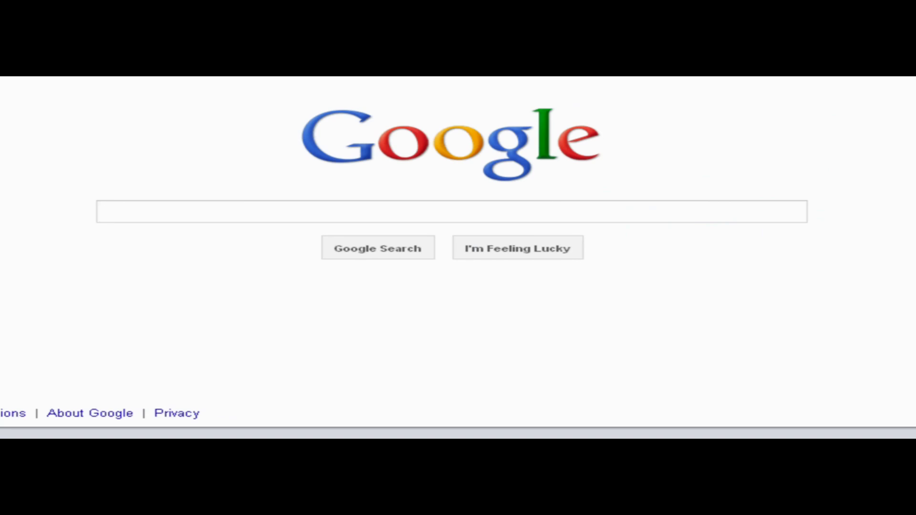
Step: Search Google for 'Vostro 200 windows xp', then add 'sound drivers' to the query
{"action": "type", "text": "Vostro"}
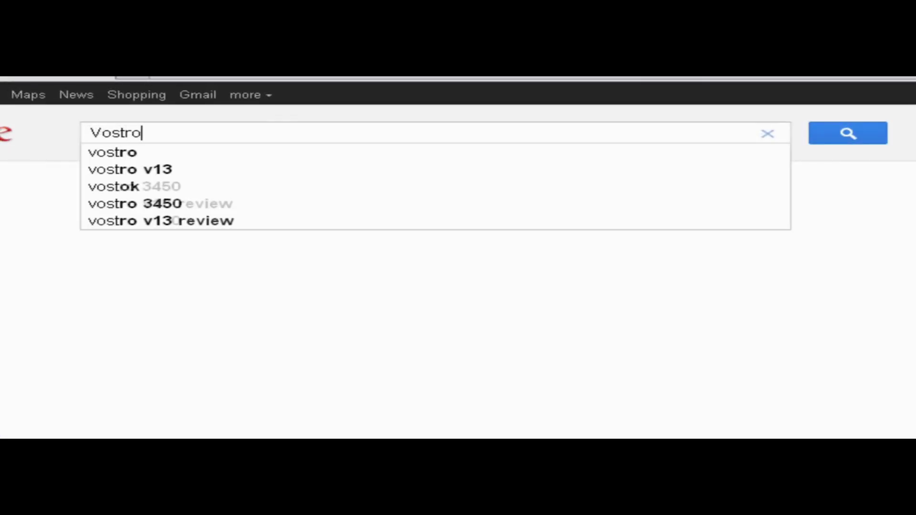
{"action": "type", "text": " 20"}
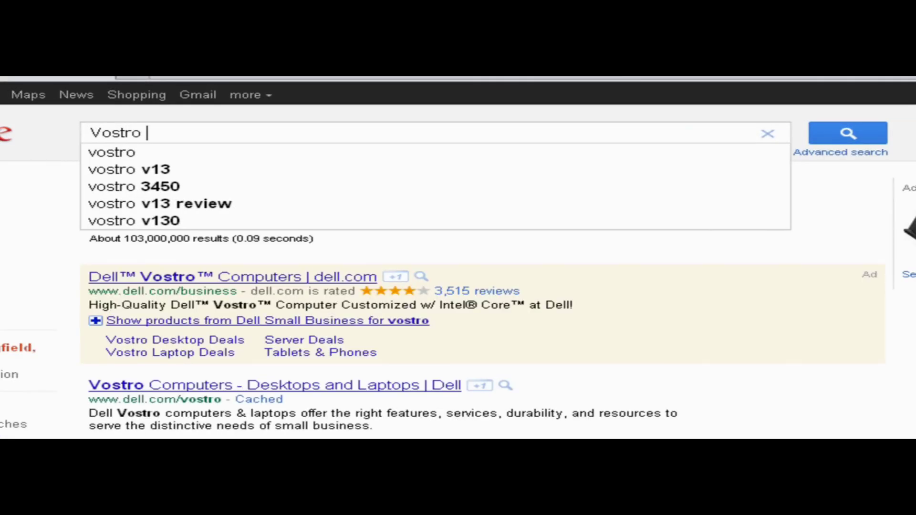
{"action": "type", "text": "0 "}
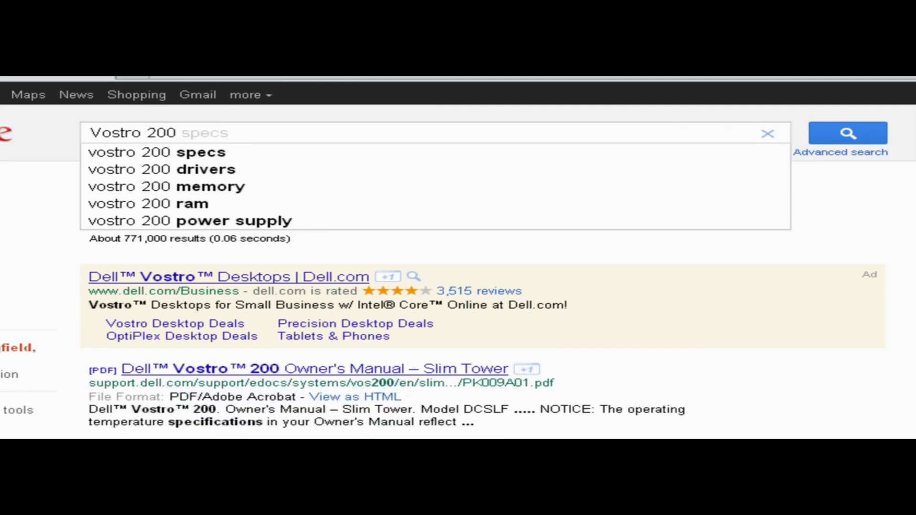
{"action": "type", "text": "windows xp"}
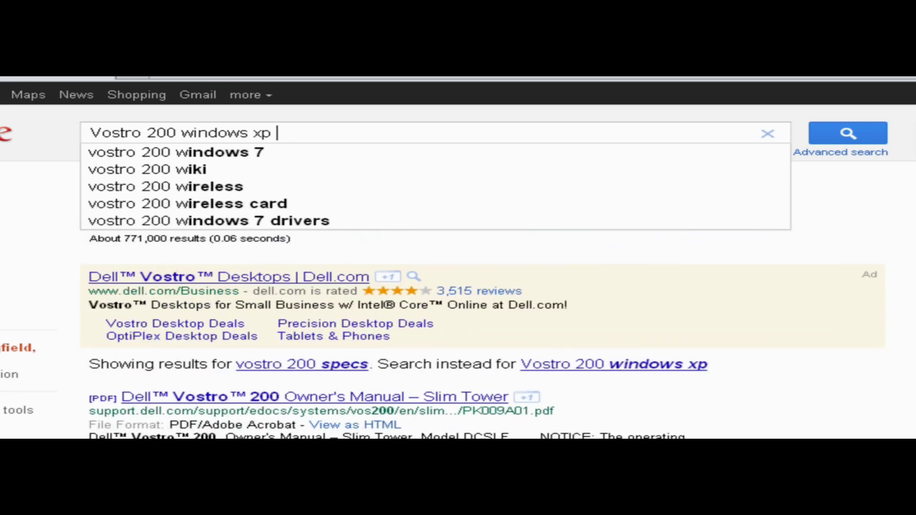
{"action": "key", "text": "Return"}
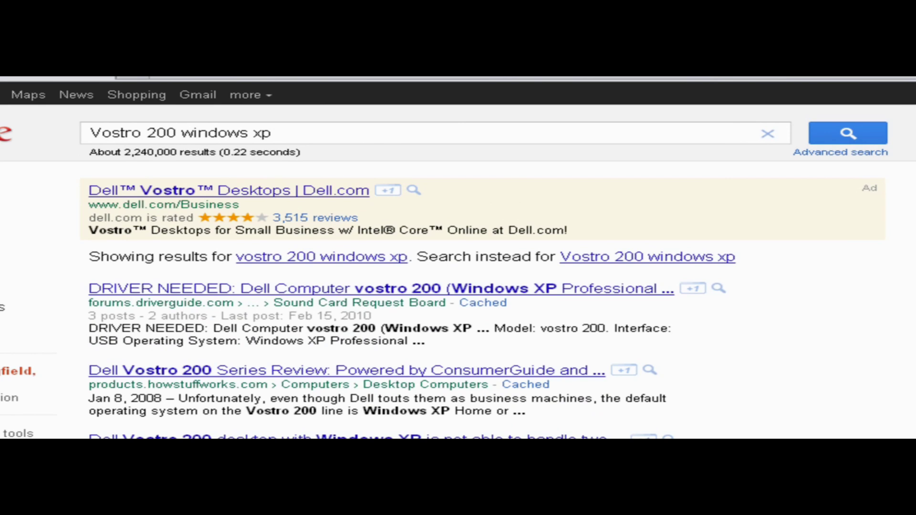
{"action": "type", "text": "sound driv"}
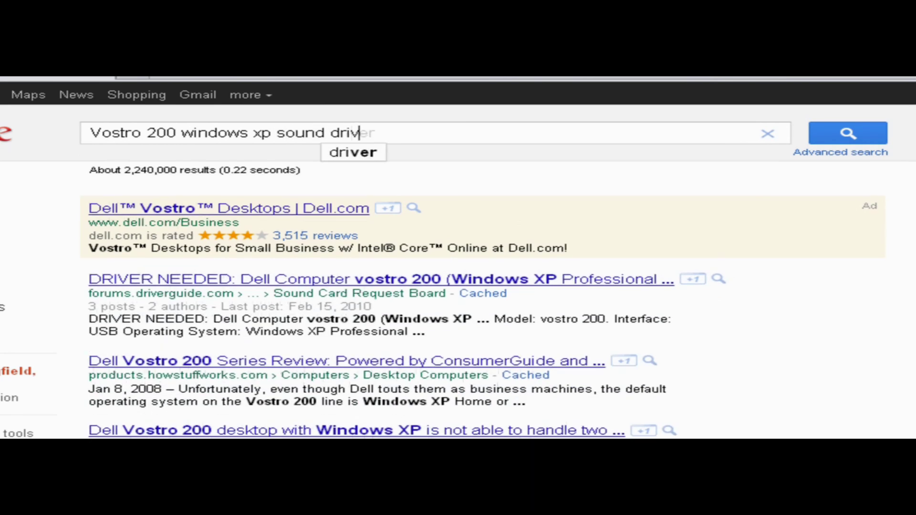
{"action": "type", "text": "ers"}
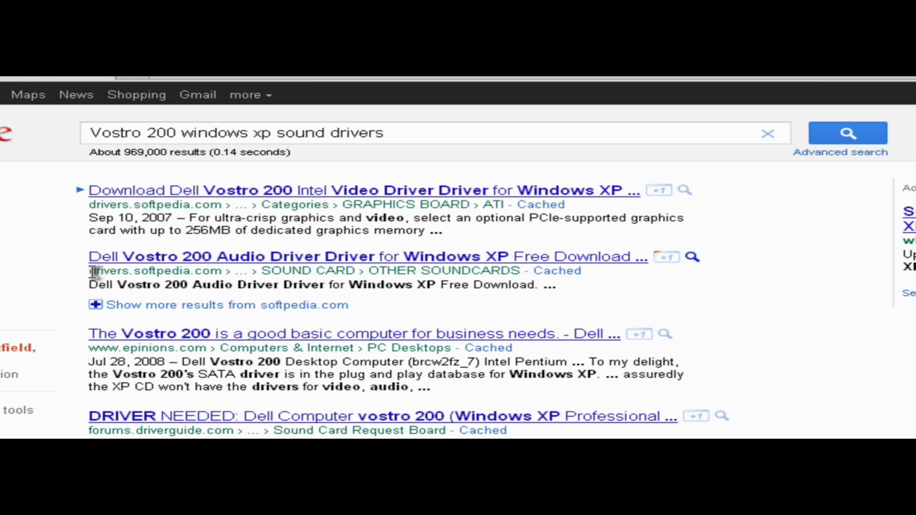
Step: Highlight the Softpedia address and the word 'sound', then follow the Dell Vostro 200 Audio Driver result
{"action": "left_click_drag", "start_coordinate": [89, 271], "coordinate": [219, 271]}
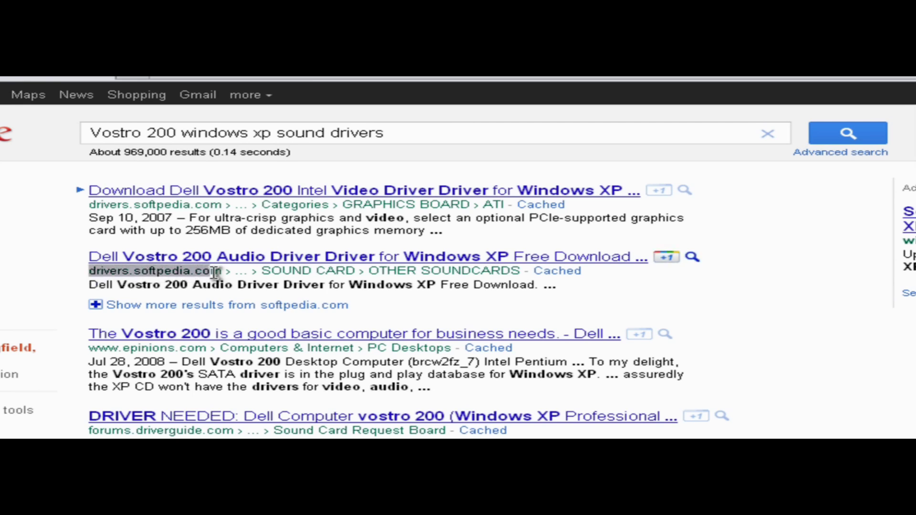
{"action": "left_click", "coordinate": [222, 272]}
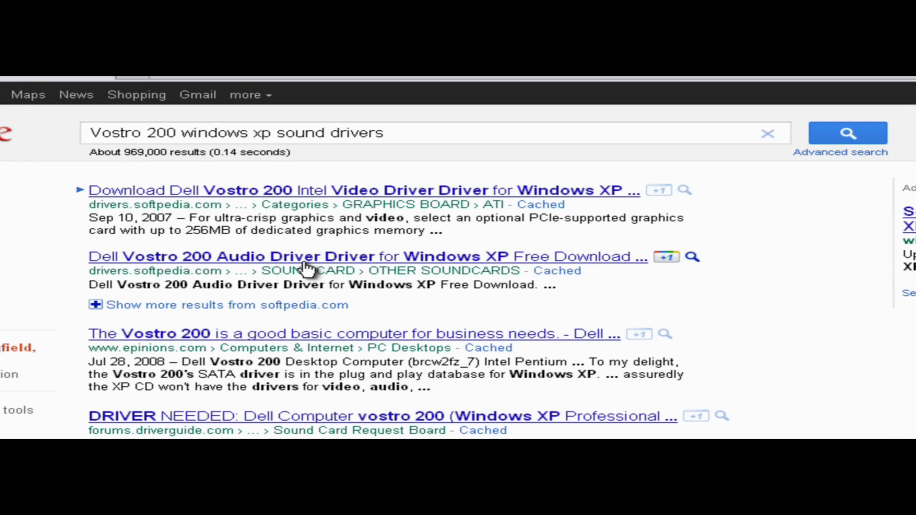
{"action": "left_click_drag", "start_coordinate": [324, 133], "coordinate": [283, 135]}
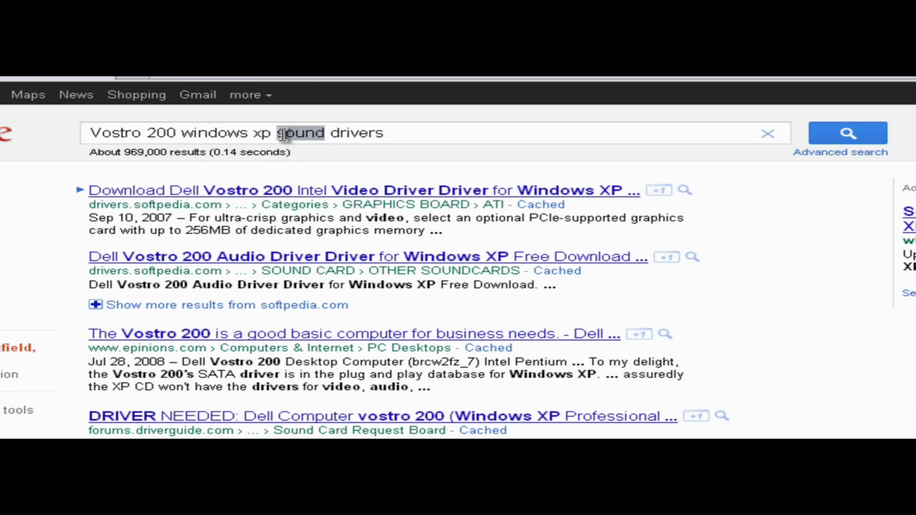
{"action": "left_click", "coordinate": [282, 135]}
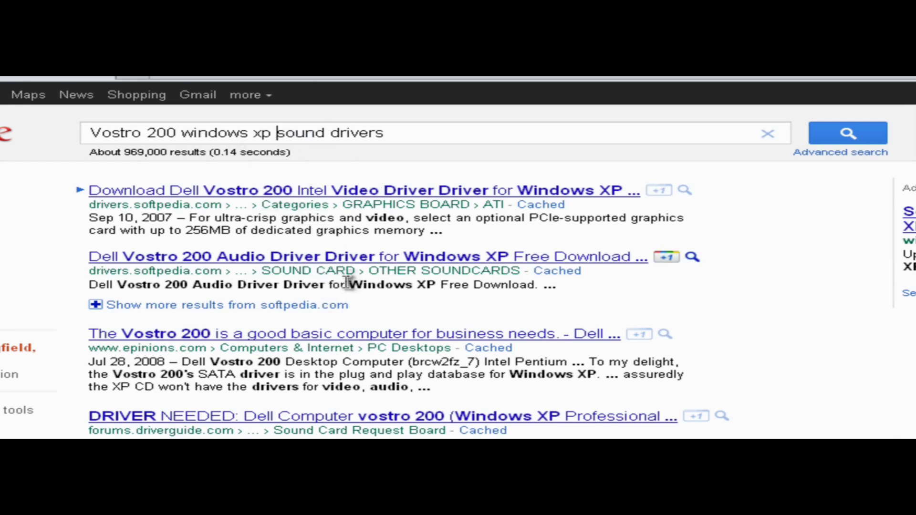
{"action": "left_click", "coordinate": [356, 258]}
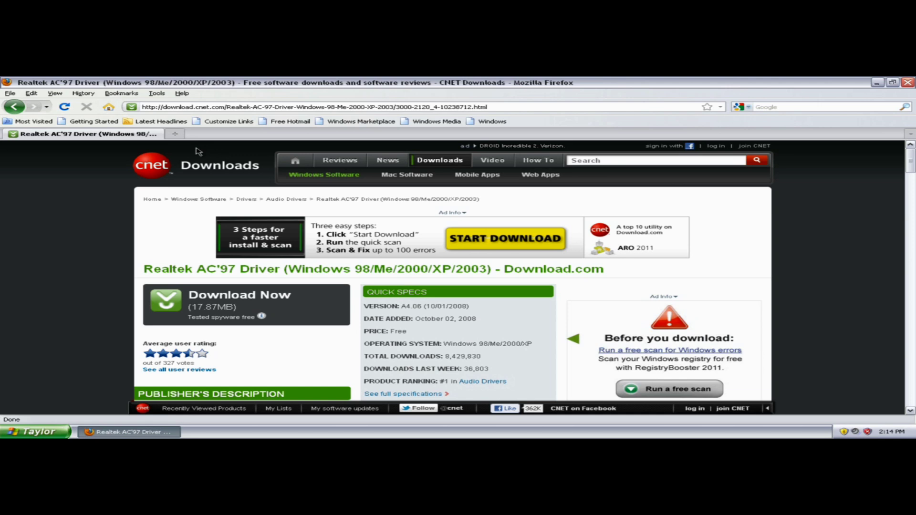
Step: Highlight and then deselect the CNET page's web address in the address bar
{"action": "left_click", "coordinate": [210, 105]}
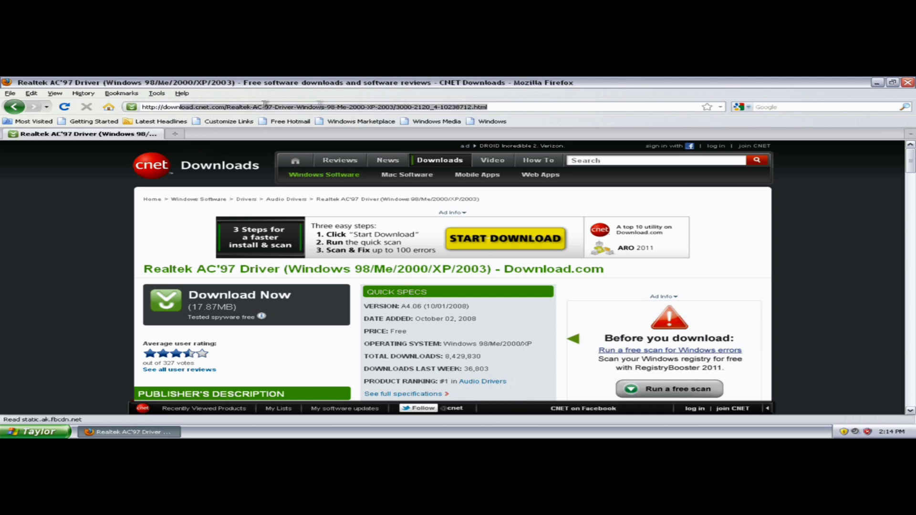
{"action": "left_click", "coordinate": [487, 106]}
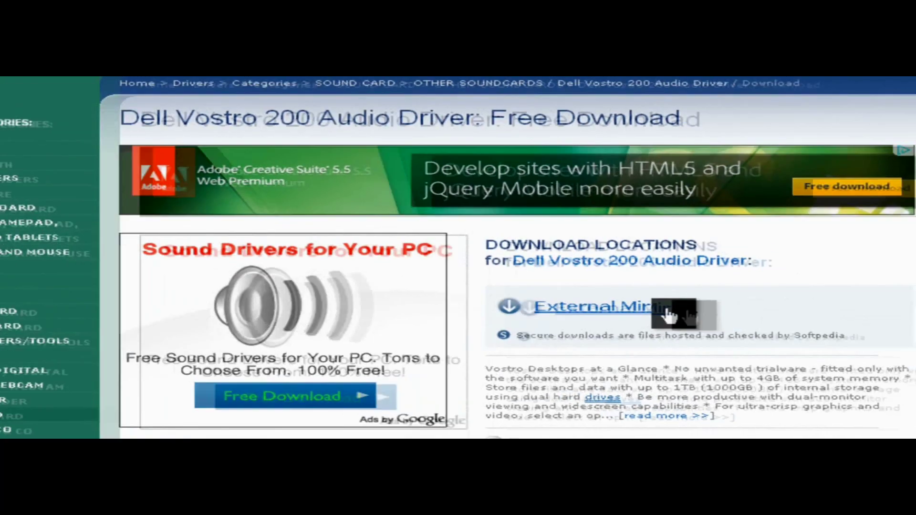
Step: Download R158510.EXE via Softpedia's external mirror link and save the file to the computer
{"action": "left_click", "coordinate": [842, 329]}
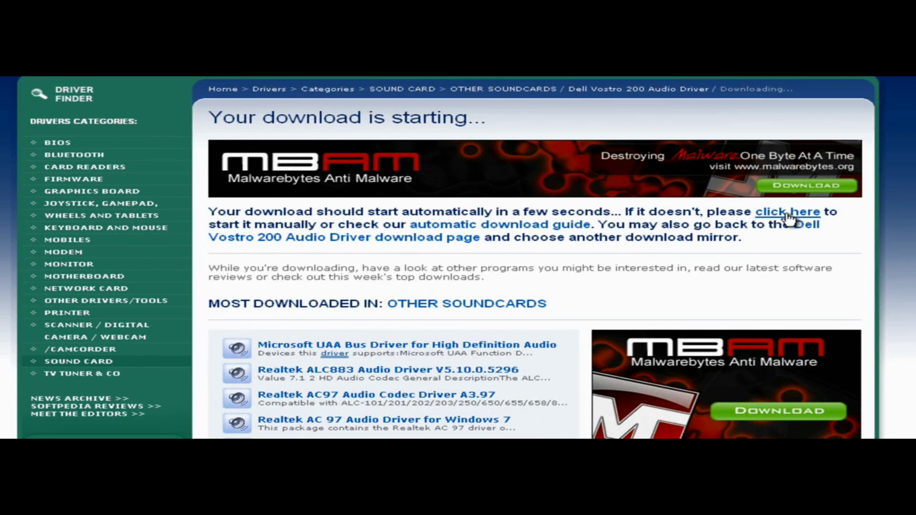
{"action": "left_click", "coordinate": [792, 212]}
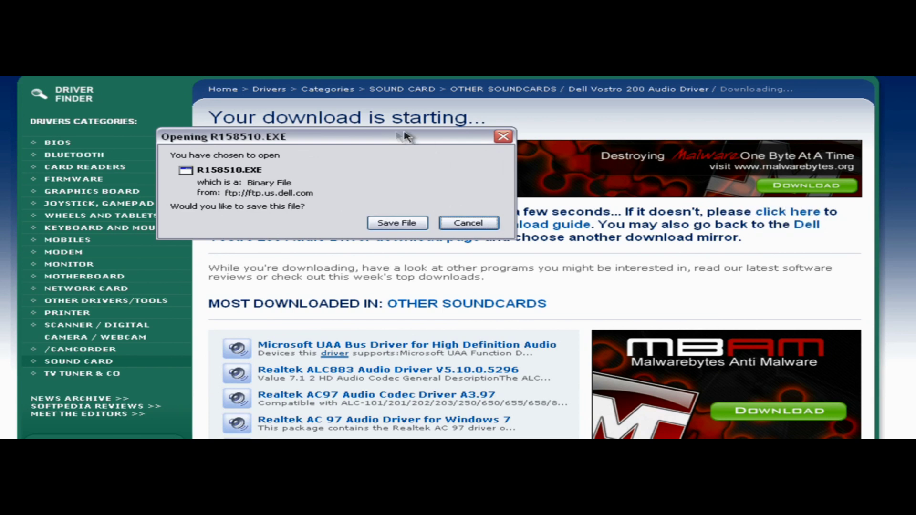
{"action": "left_click_drag", "start_coordinate": [405, 137], "coordinate": [381, 143]}
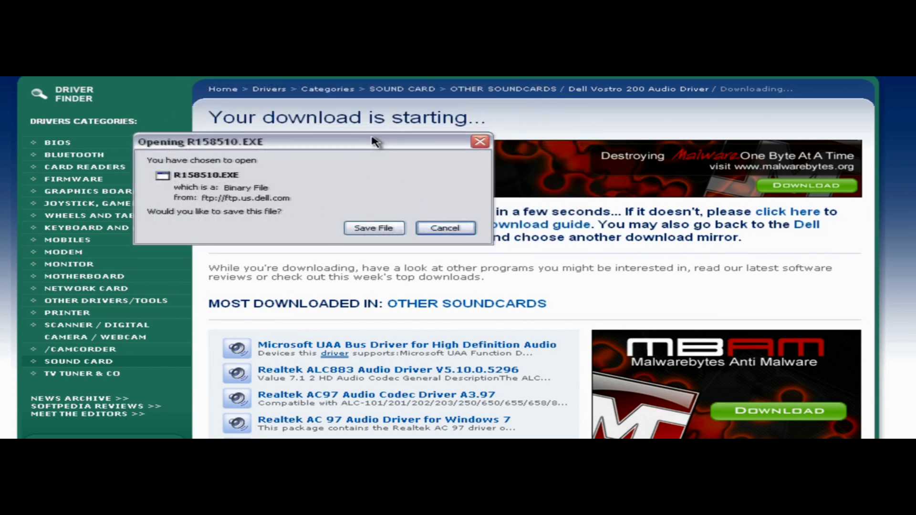
{"action": "left_click", "coordinate": [371, 229]}
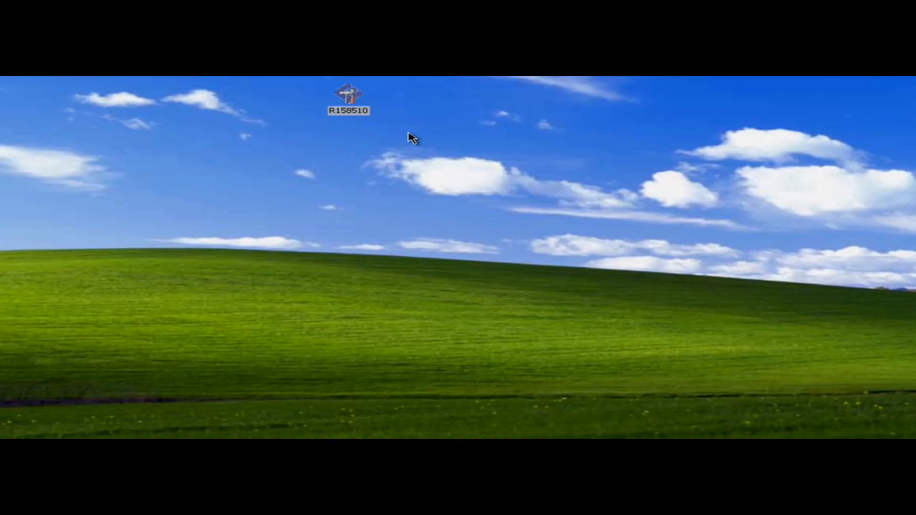
Step: Run the R158510 desktop package through the security warning to open the Realtek ALC888 installer
{"action": "left_click", "coordinate": [375, 115]}
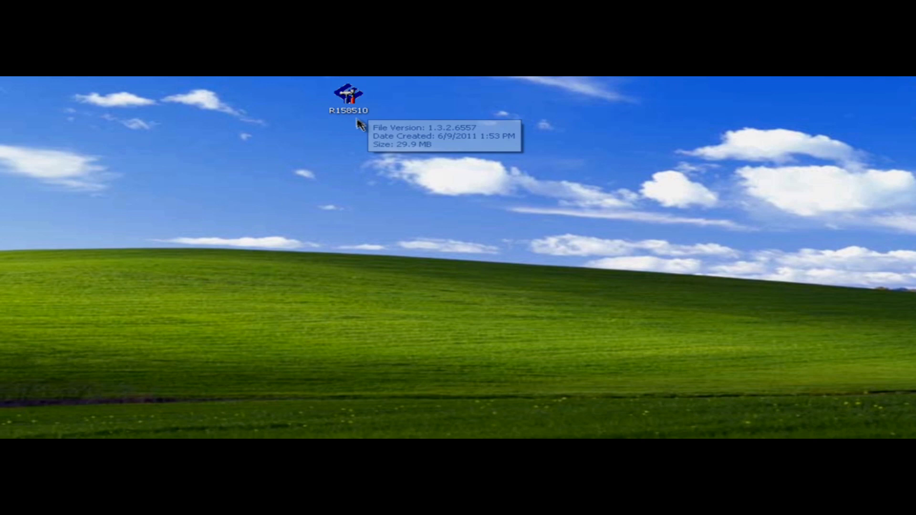
{"action": "left_click_drag", "start_coordinate": [405, 133], "coordinate": [339, 77]}
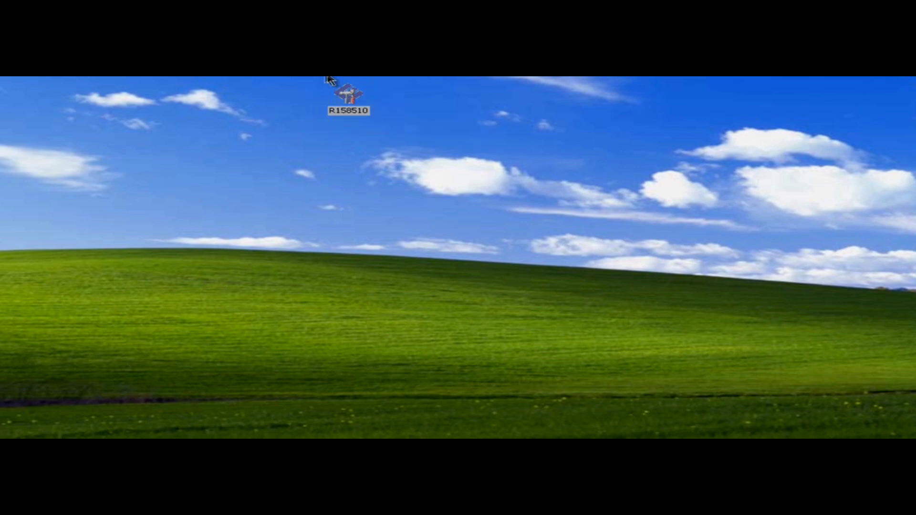
{"action": "left_click", "coordinate": [389, 123]}
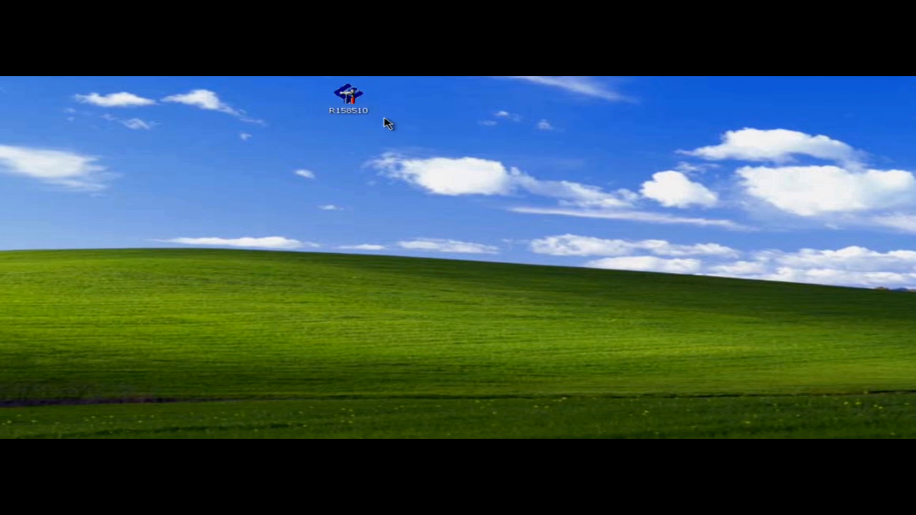
{"action": "double_click", "coordinate": [350, 104]}
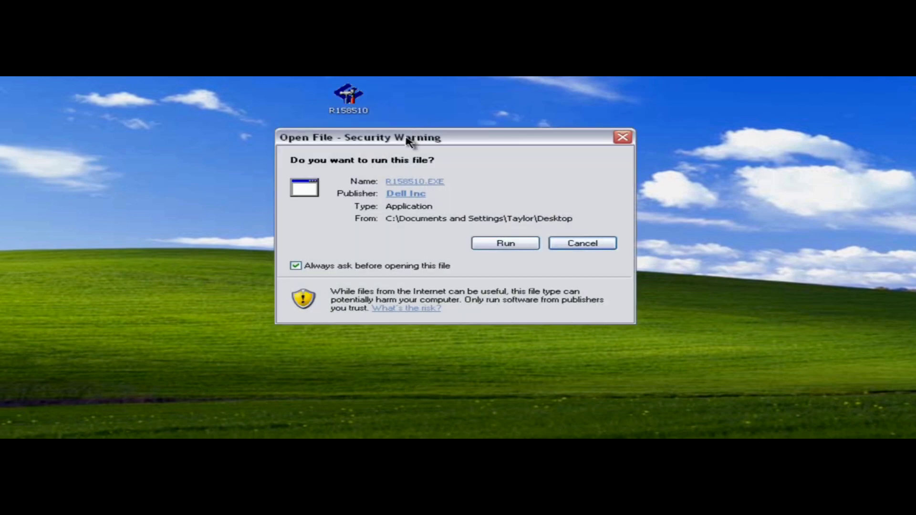
{"action": "left_click_drag", "start_coordinate": [408, 141], "coordinate": [542, 81]}
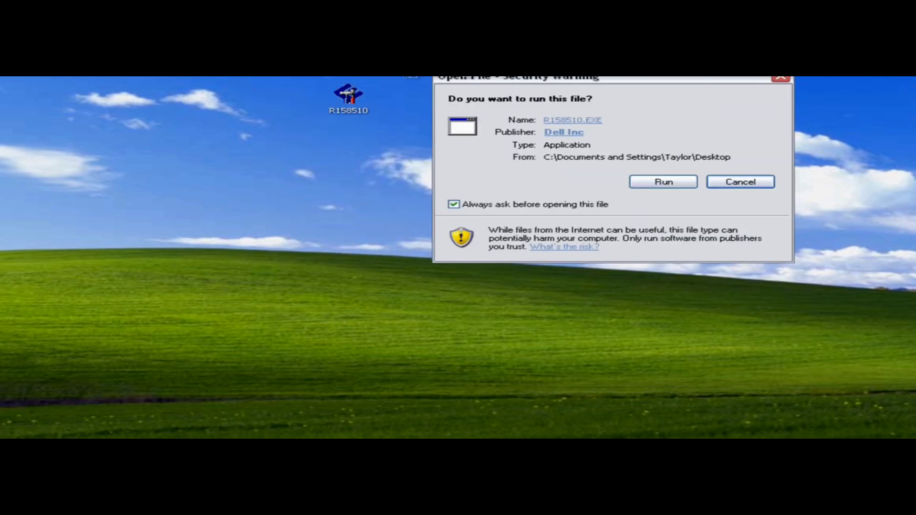
{"action": "left_click_drag", "start_coordinate": [472, 81], "coordinate": [334, 82]}
{"action": "left_click", "coordinate": [458, 178]}
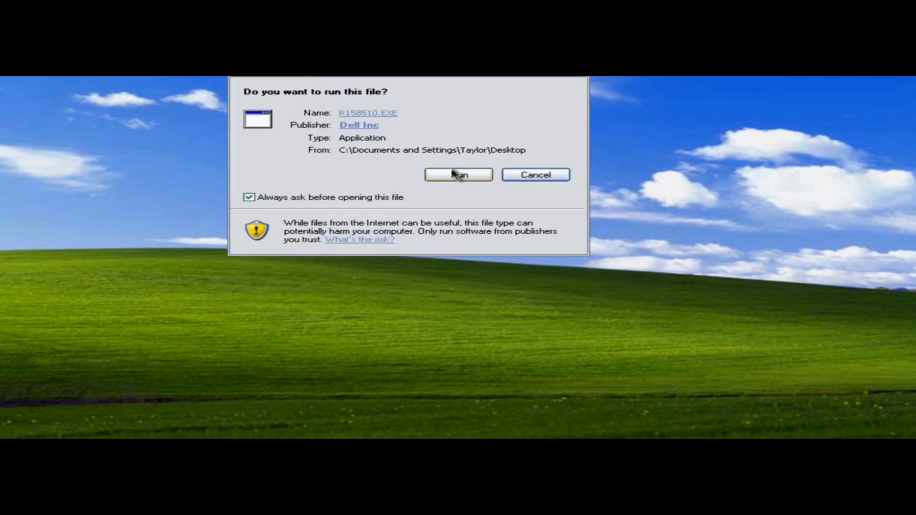
{"action": "left_click_drag", "start_coordinate": [436, 168], "coordinate": [396, 96]}
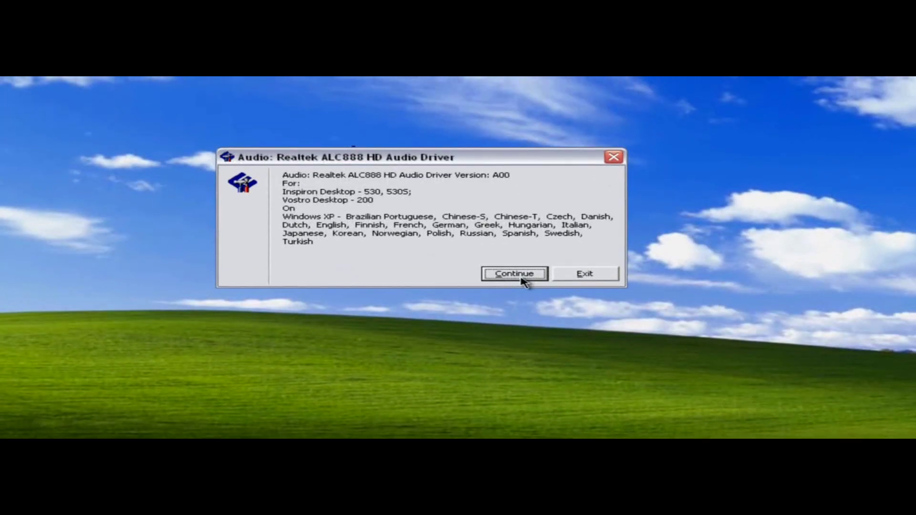
Step: Unzip the driver files to the new folder C:\dell\drivers\R158510 and acknowledge the success message
{"action": "left_click", "coordinate": [514, 274]}
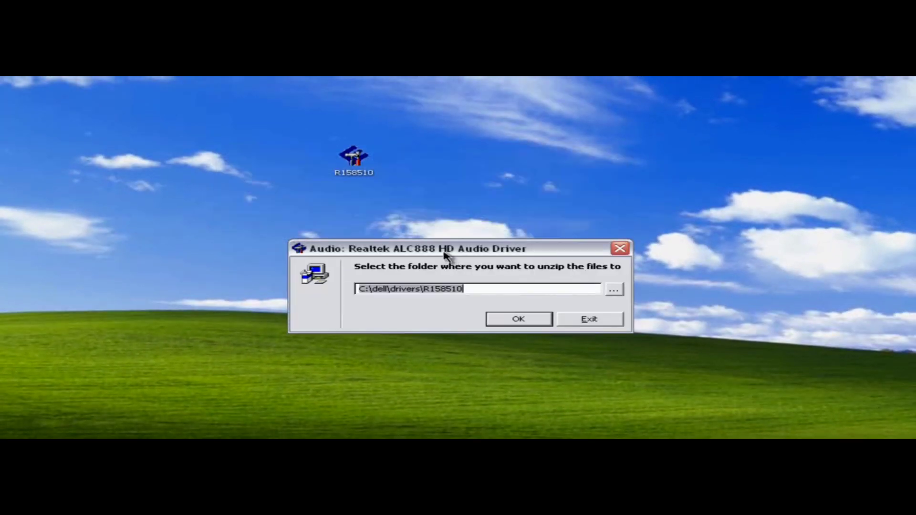
{"action": "left_click_drag", "start_coordinate": [446, 255], "coordinate": [428, 232]}
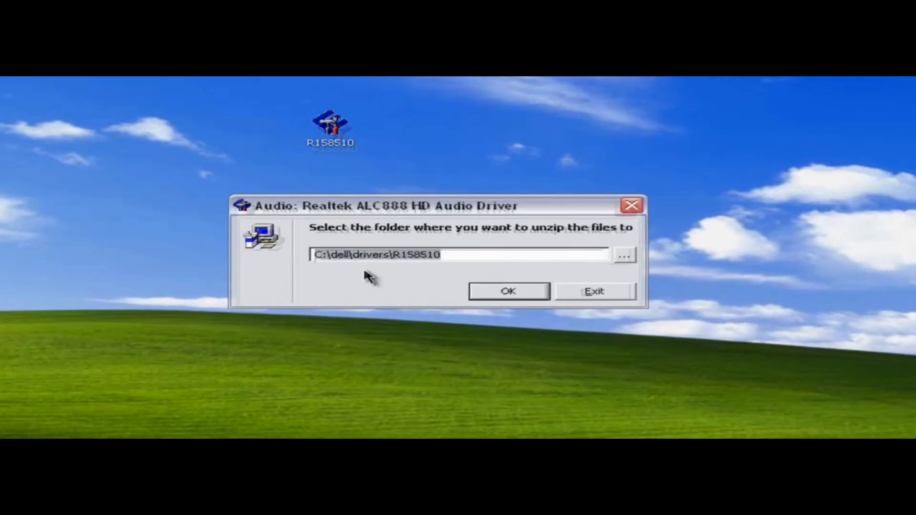
{"action": "left_click_drag", "start_coordinate": [311, 248], "coordinate": [446, 249]}
{"action": "left_click", "coordinate": [446, 249]}
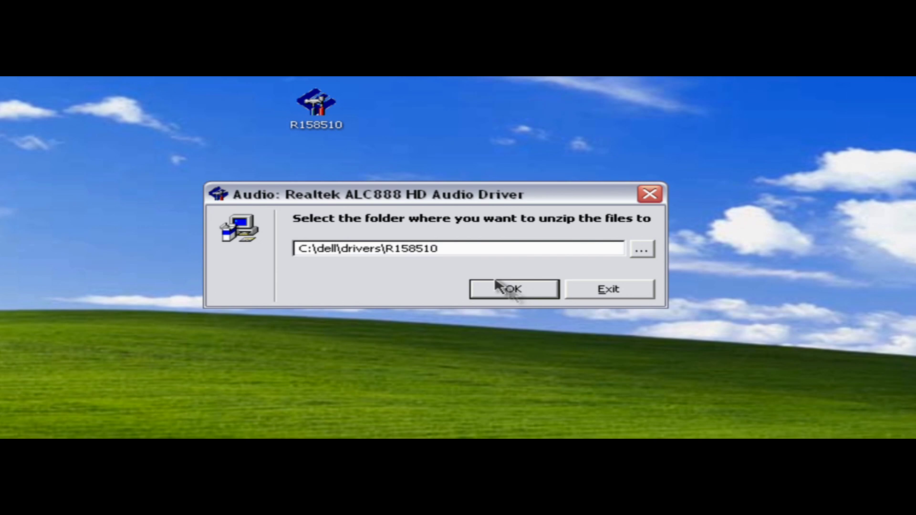
{"action": "left_click", "coordinate": [515, 292]}
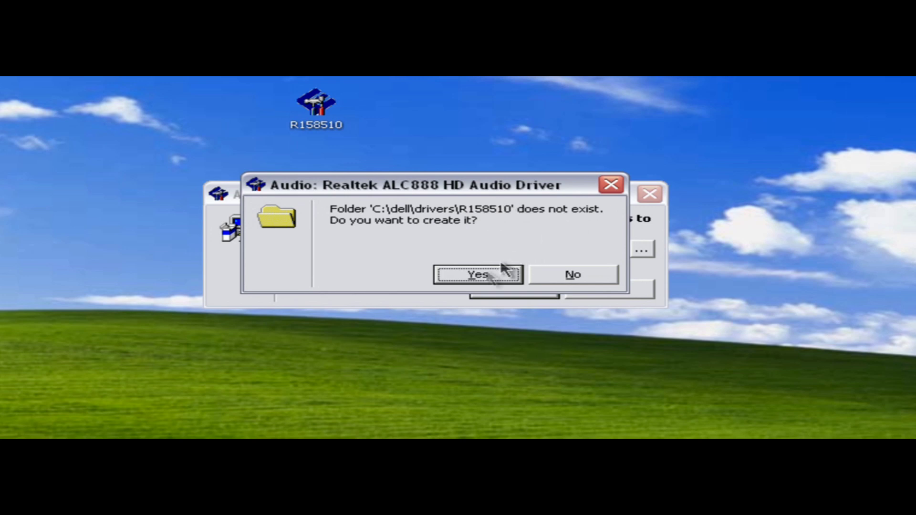
{"action": "left_click", "coordinate": [476, 279]}
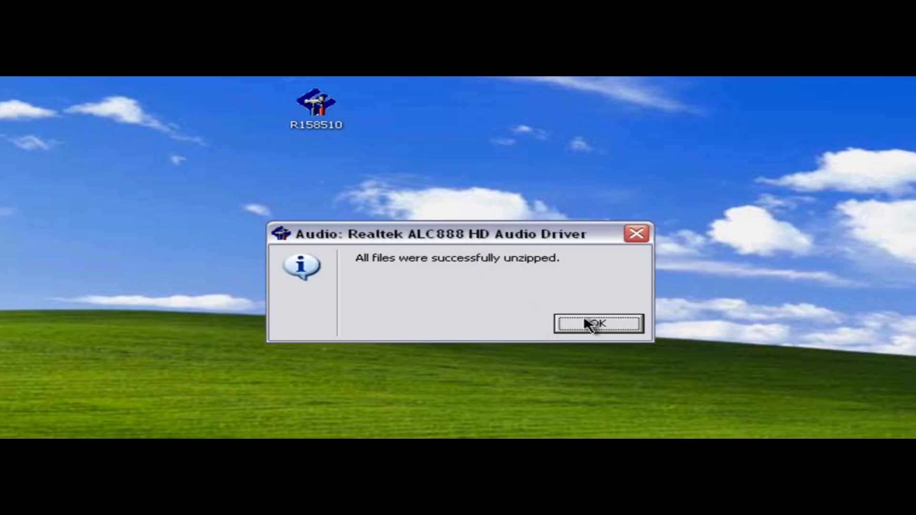
{"action": "left_click_drag", "start_coordinate": [410, 241], "coordinate": [440, 212]}
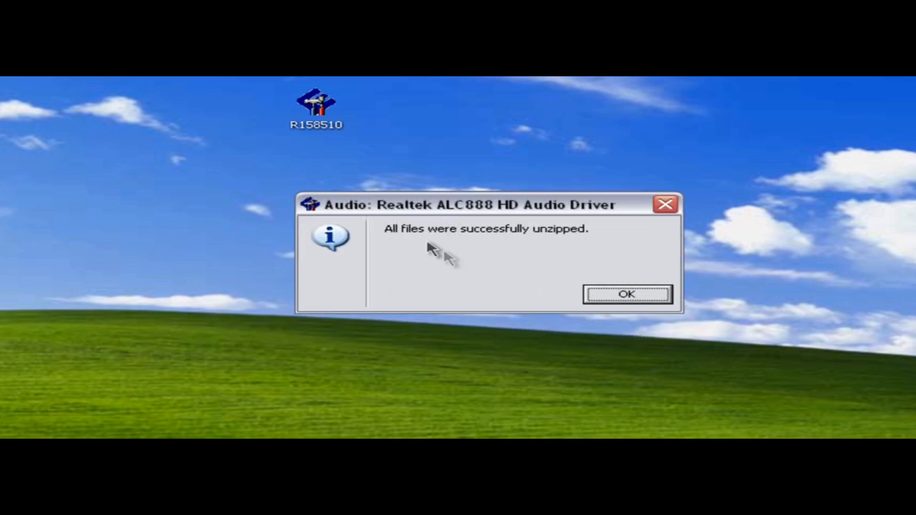
{"action": "left_click", "coordinate": [620, 297]}
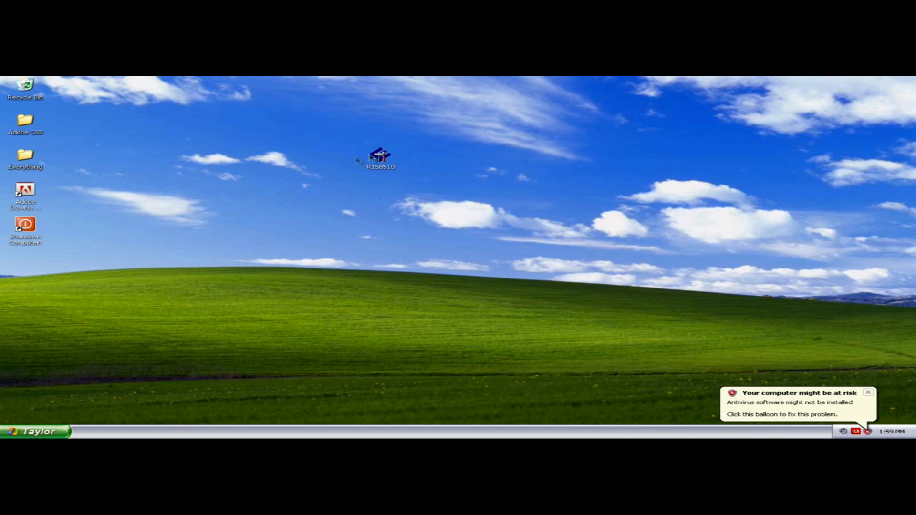
Step: Move the R158510 icon into the left icon column and close the antivirus warning balloon
{"action": "left_click", "coordinate": [378, 163]}
{"action": "left_click_drag", "start_coordinate": [377, 163], "coordinate": [97, 266]}
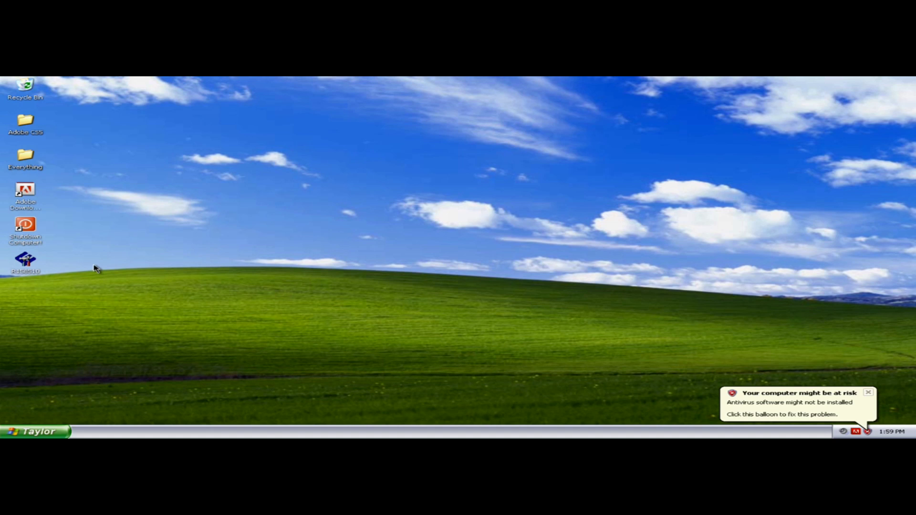
{"action": "left_click", "coordinate": [868, 394]}
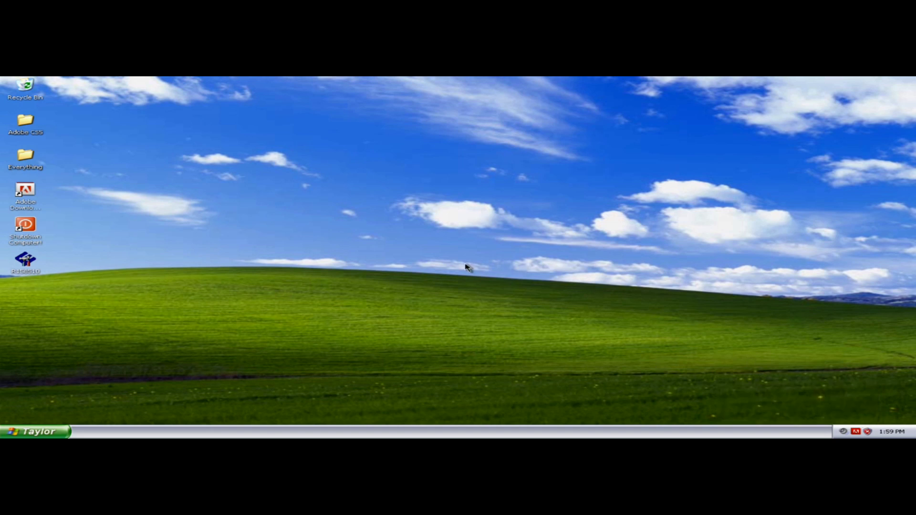